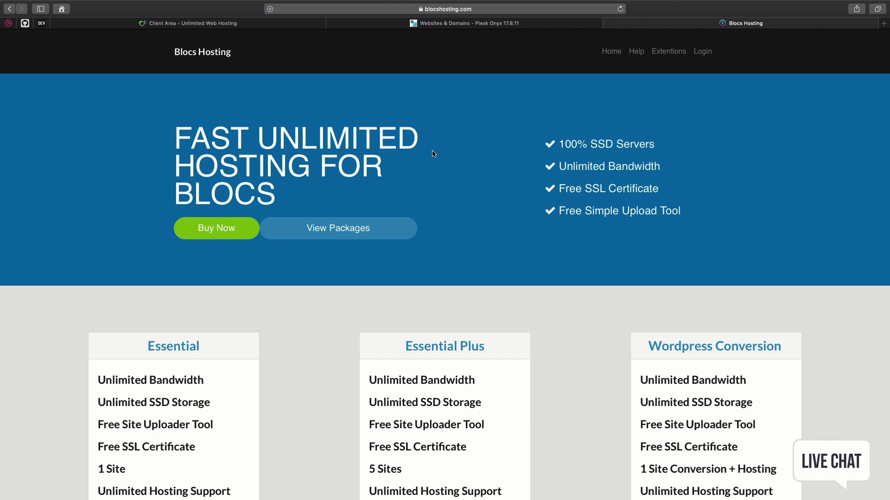
Step: Highlight the Essential package features, including the SSL and Free Site Uploader Tool lines
scroll(433, 153, down, 5)
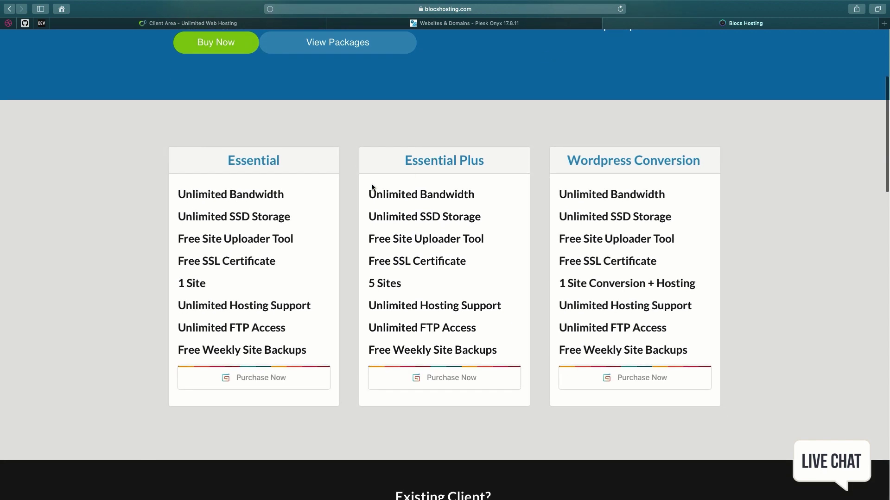
drag(178, 200, 252, 216)
click(228, 253)
drag(195, 260, 223, 262)
drag(179, 237, 297, 233)
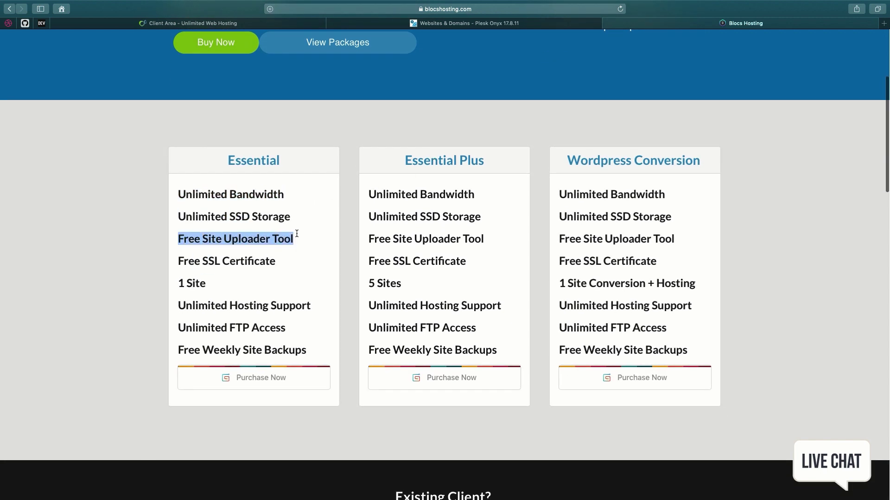
click(302, 250)
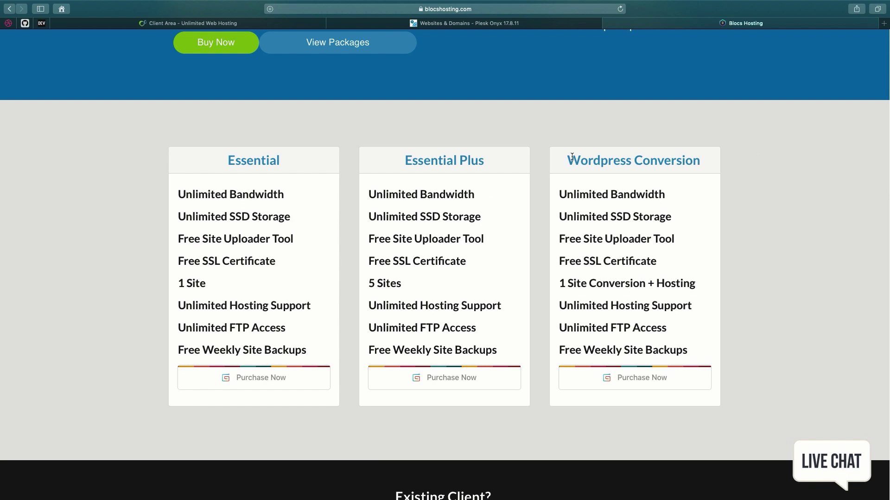
Step: Highlight the Wordpress Conversion heading and the start of the hero heading for review
drag(569, 157, 760, 194)
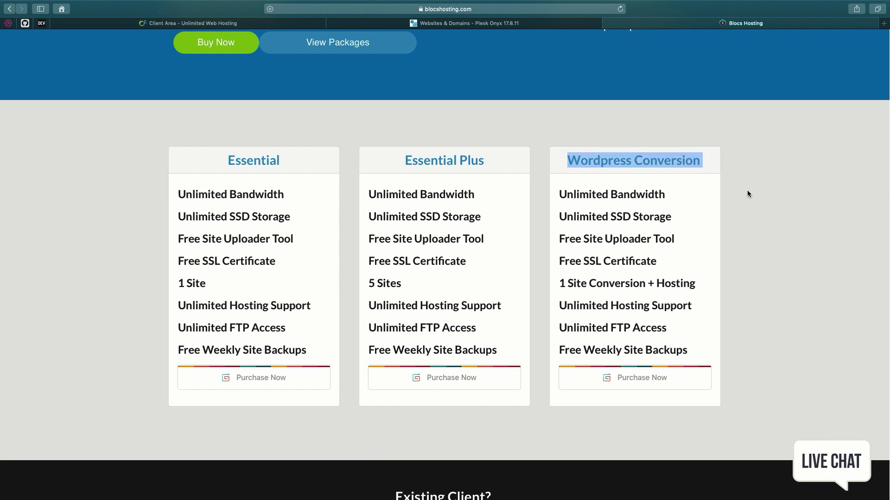
scroll(748, 194, down, 5)
scroll(748, 194, up, 10)
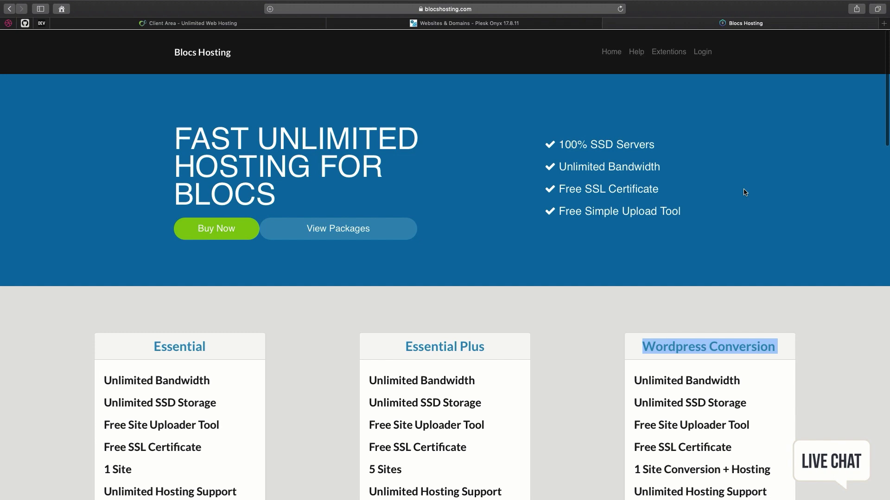
drag(167, 139, 217, 139)
click(312, 173)
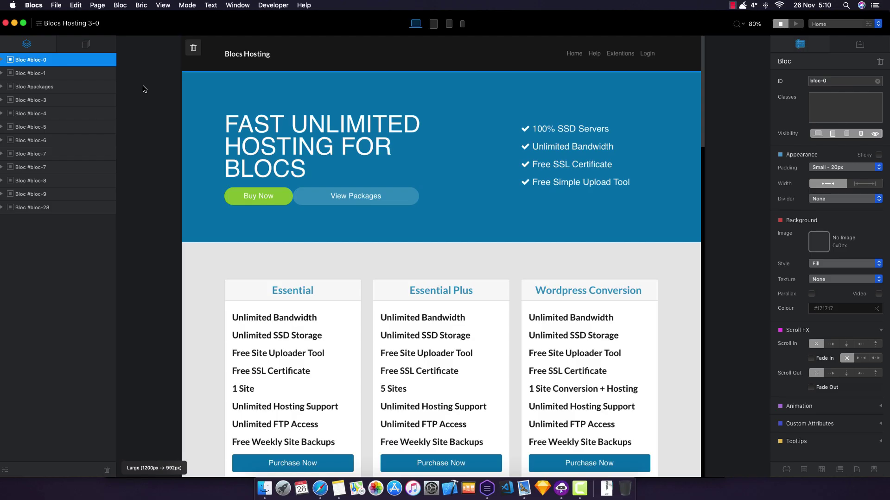
Step: Open Project Settings and glance at Typography before returning to the General section
click(98, 5)
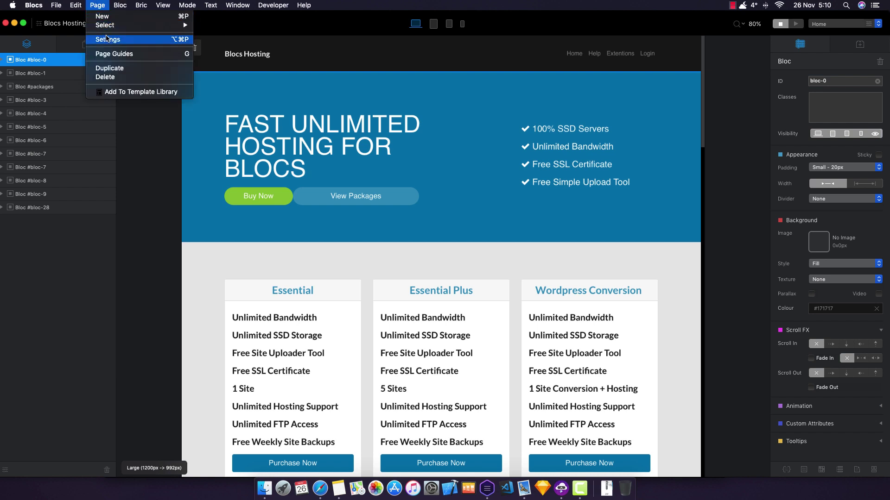
mouse_move(58, 7)
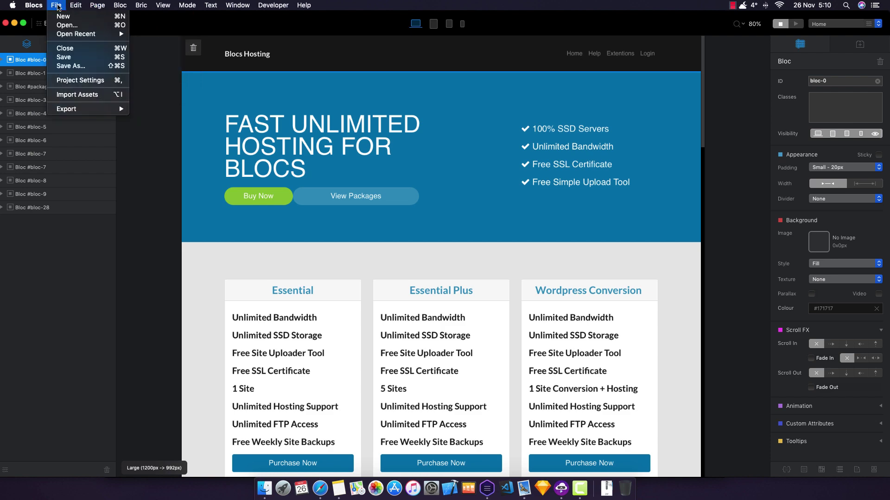
click(82, 81)
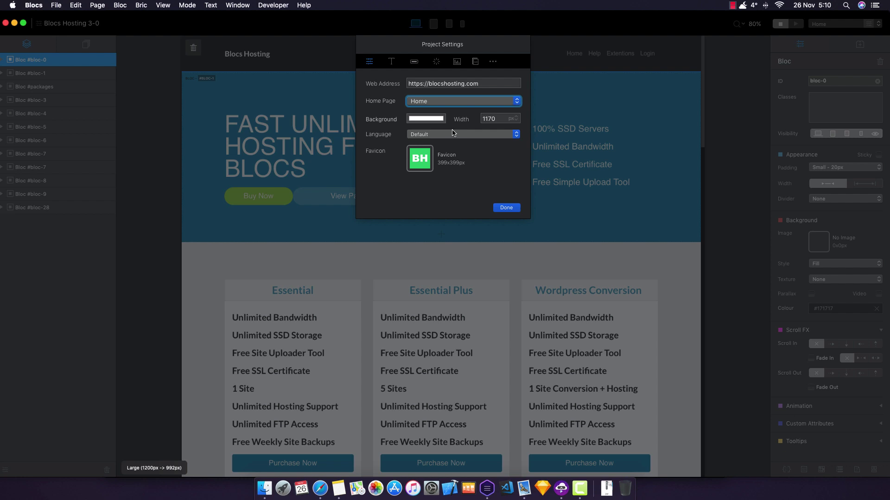
click(392, 63)
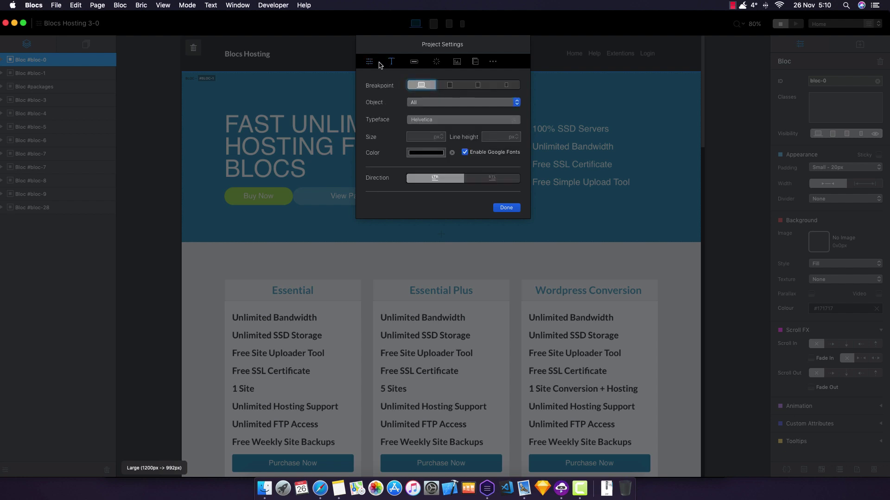
click(373, 64)
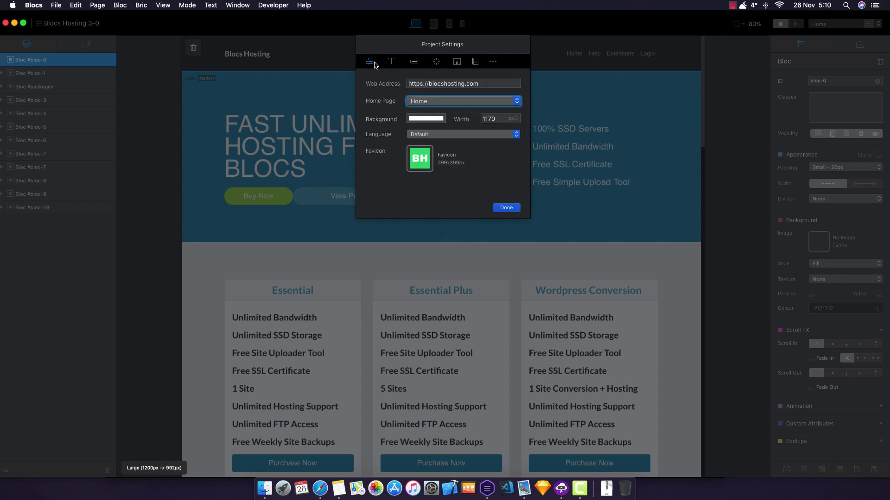
click(437, 84)
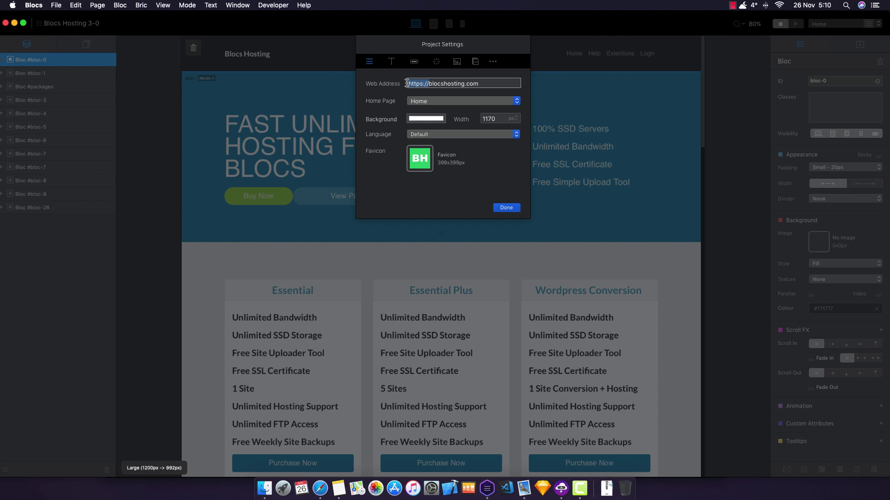
click(416, 83)
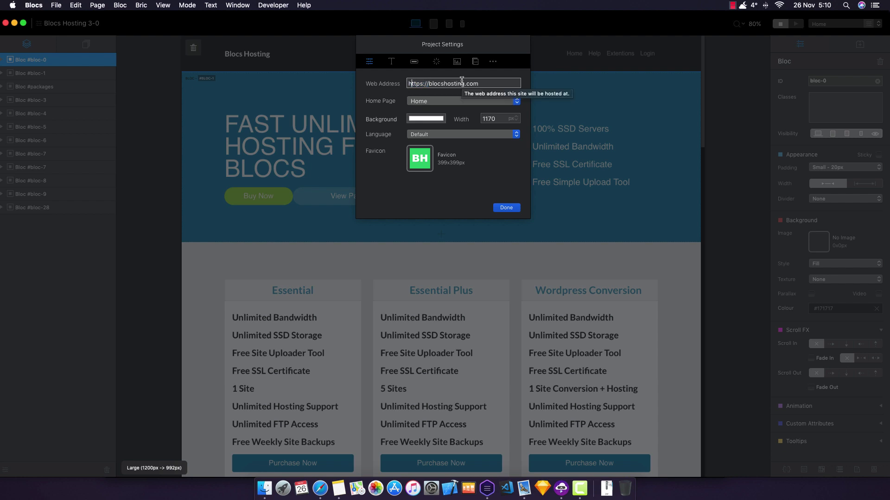
drag(428, 84, 410, 83)
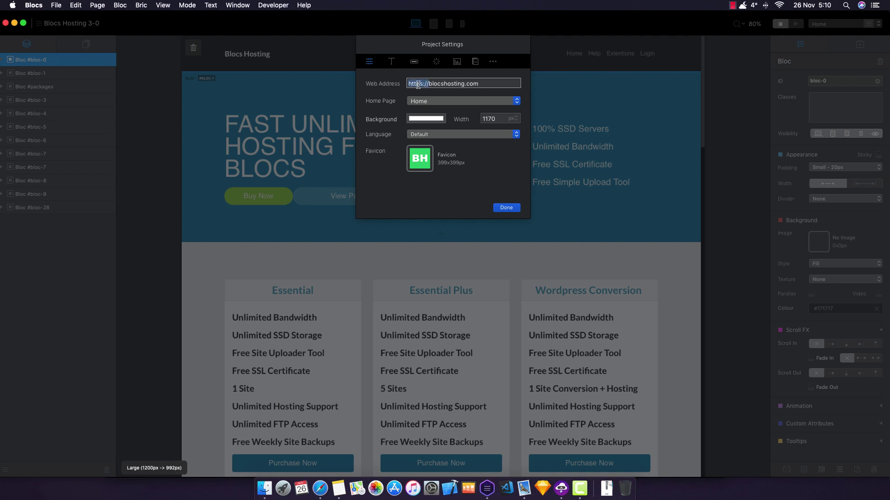
click(420, 83)
click(485, 83)
drag(402, 84, 426, 84)
click(412, 86)
click(426, 84)
right_click(524, 488)
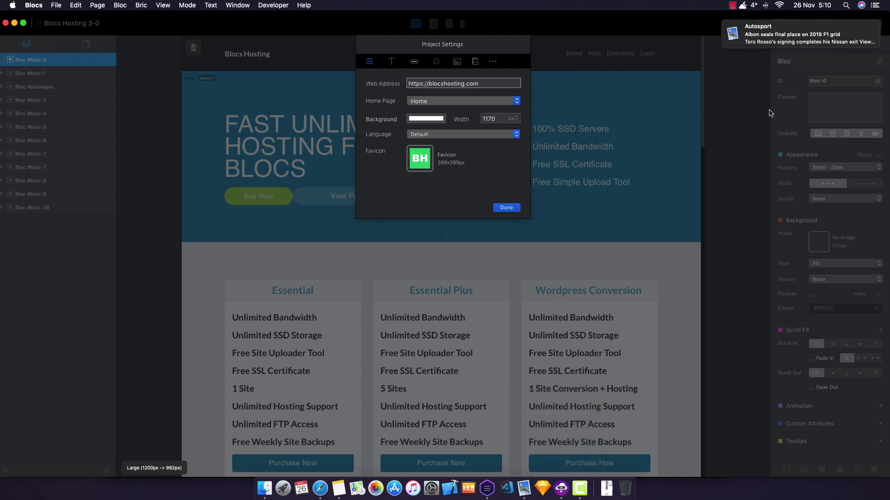
Step: Review the Buttons and Preloader tabs and the Analytics tracking code
click(392, 64)
click(414, 65)
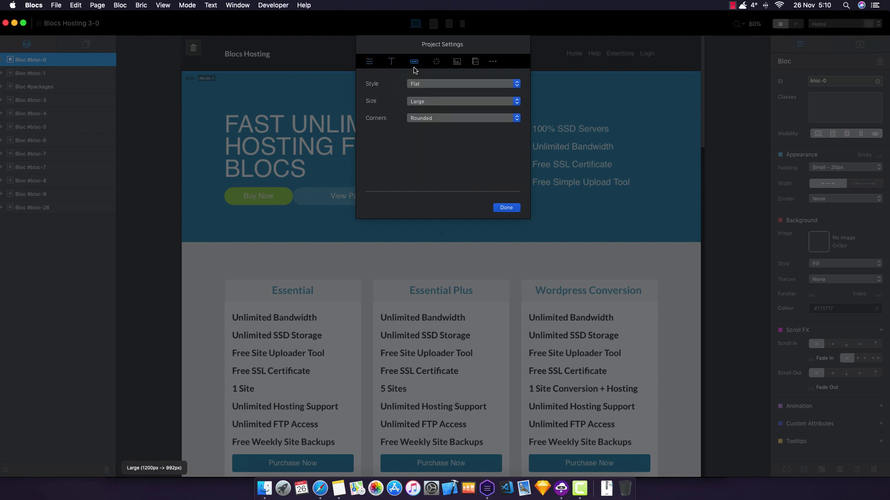
click(437, 65)
click(457, 62)
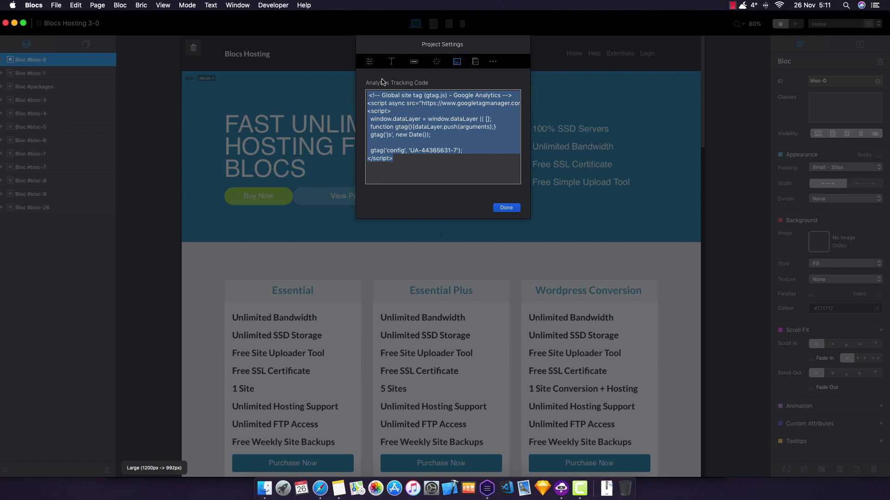
drag(414, 168, 367, 158)
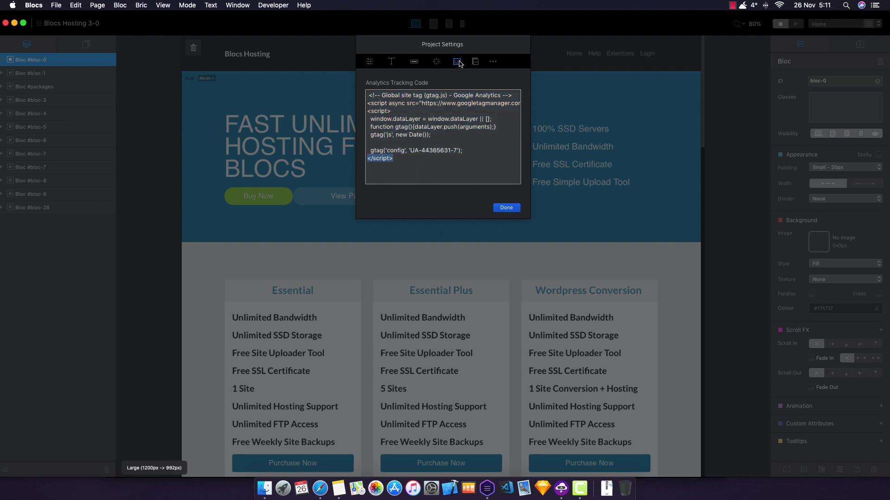
drag(397, 107, 392, 113)
click(448, 150)
Step: Check the Attachments and sitemap options, then close Project Settings with Done
click(476, 62)
click(492, 63)
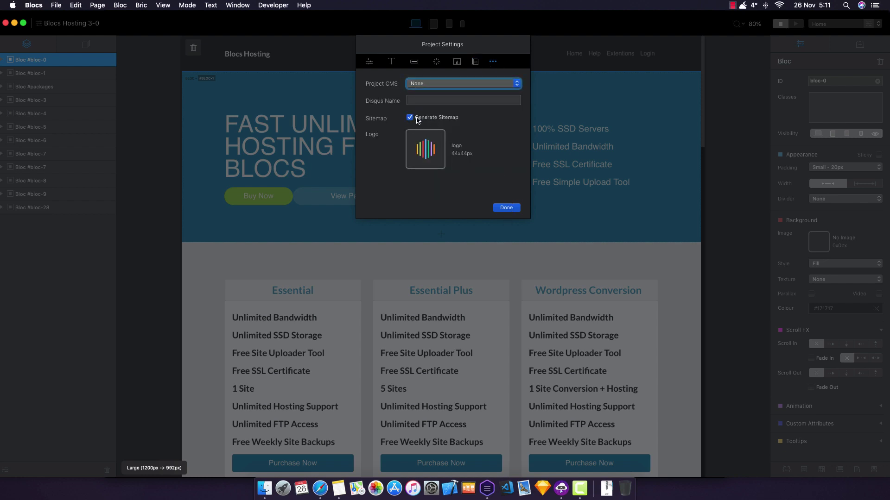
click(507, 208)
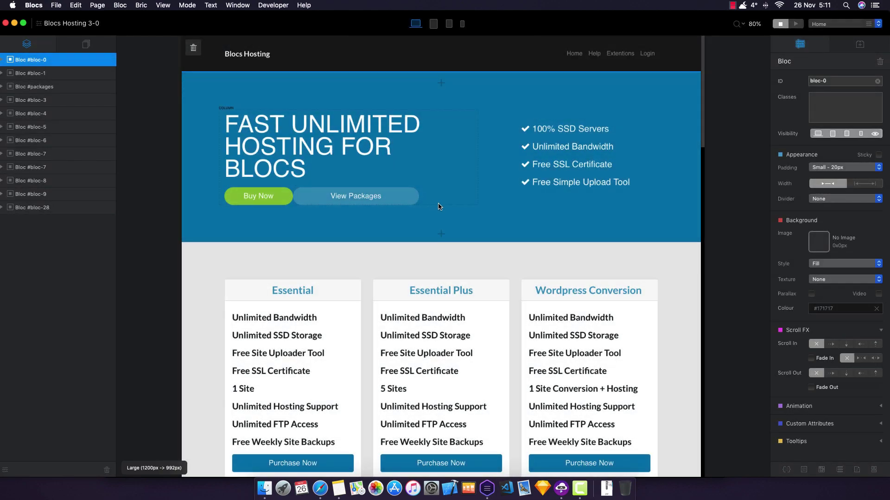
Step: Select the uploader screenshot and confirm its alt text 'Blocs Hosting Uploader Screenshot'
click(466, 202)
scroll(445, 192, down, 10)
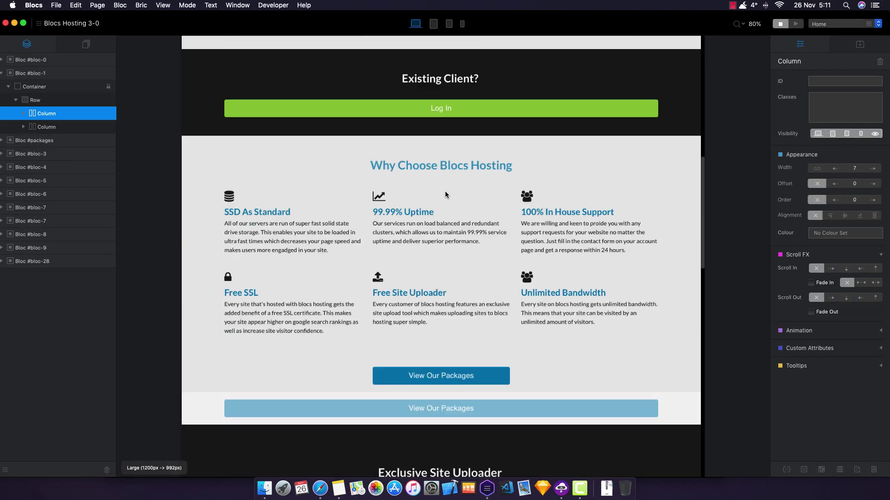
scroll(445, 194, down, 8)
click(342, 173)
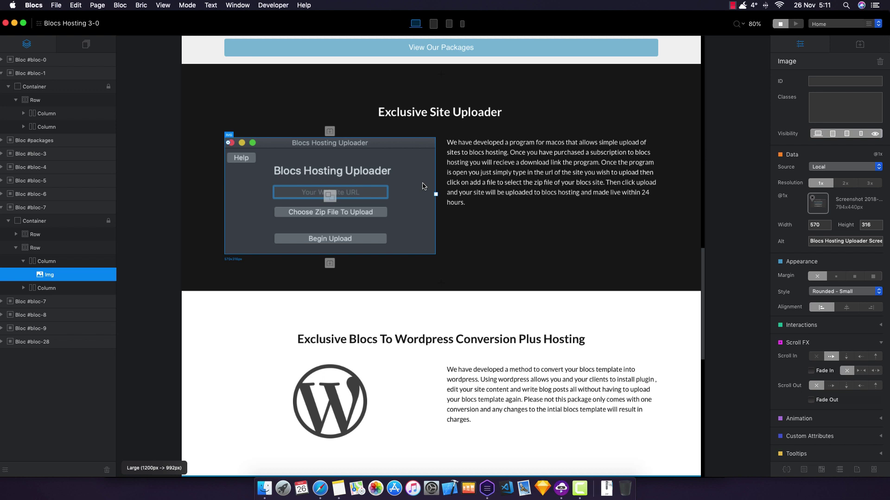
click(830, 242)
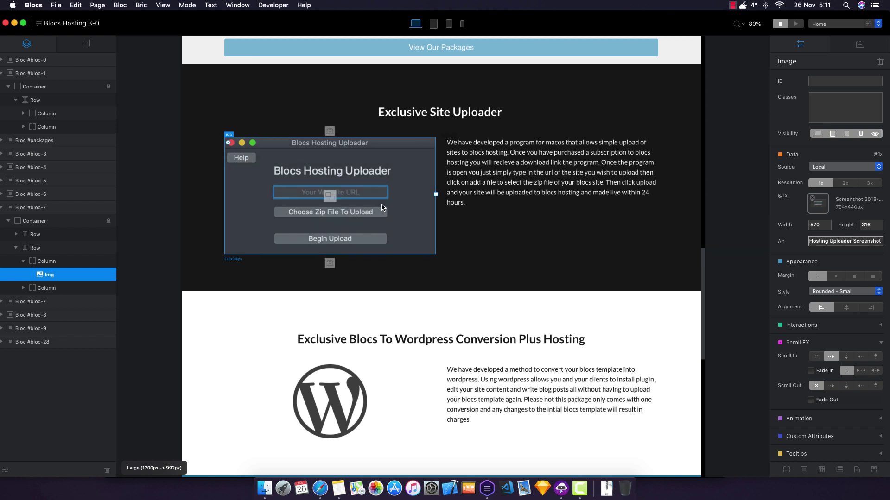
scroll(501, 176, up, 2)
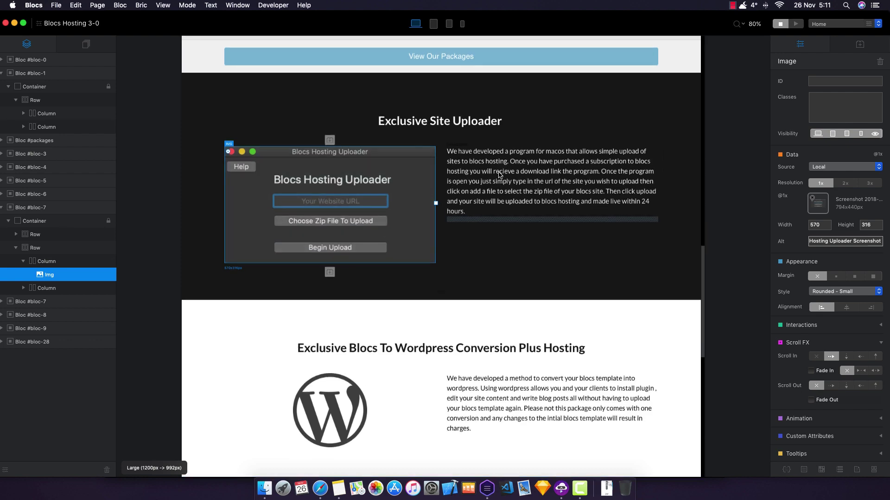
Step: Select the WordPress logo image to confirm its alt text reads 'Wordpress Logo'
click(505, 191)
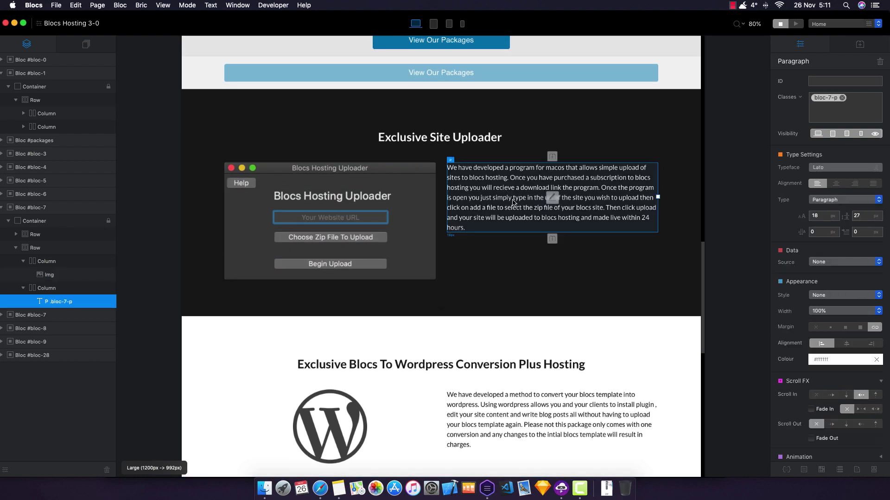
scroll(513, 203, up, 10)
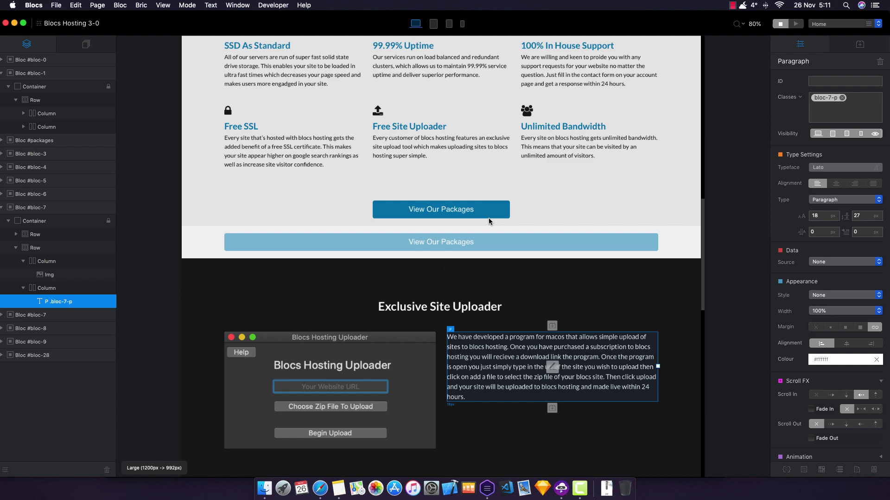
scroll(489, 221, down, 20)
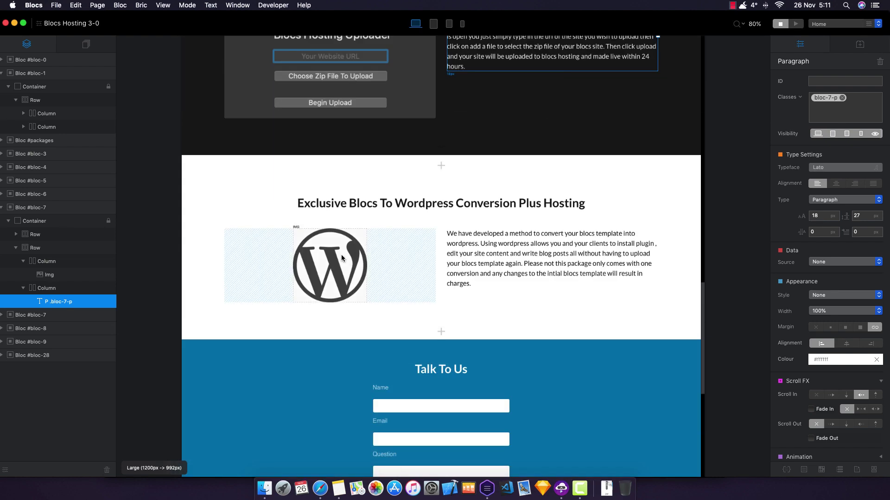
click(342, 258)
scroll(351, 239, down, 4)
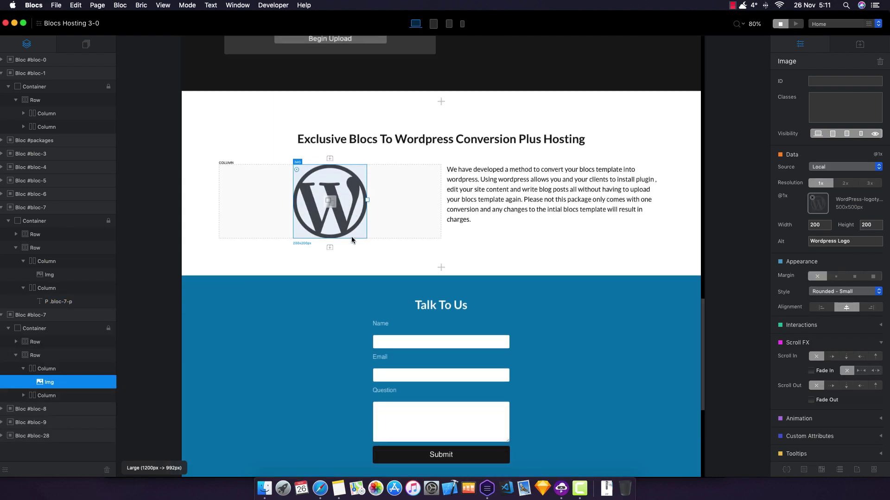
scroll(351, 240, down, 15)
scroll(351, 240, up, 20)
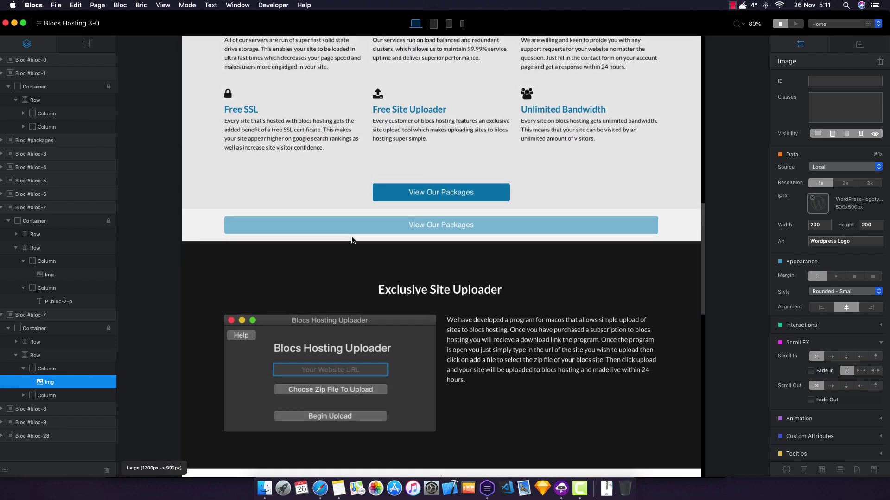
scroll(351, 240, up, 20)
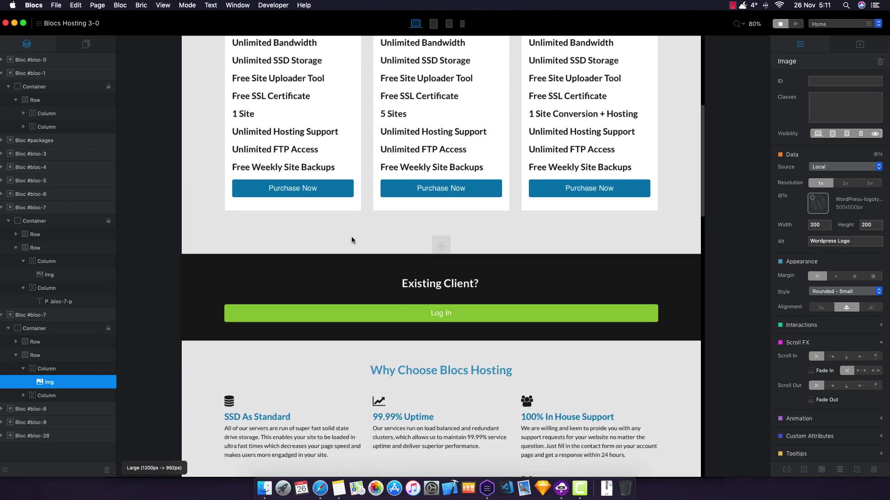
scroll(352, 240, up, 17)
Step: Open the Home page settings and review the SEO title 'Blocs Hosting' and description
click(98, 5)
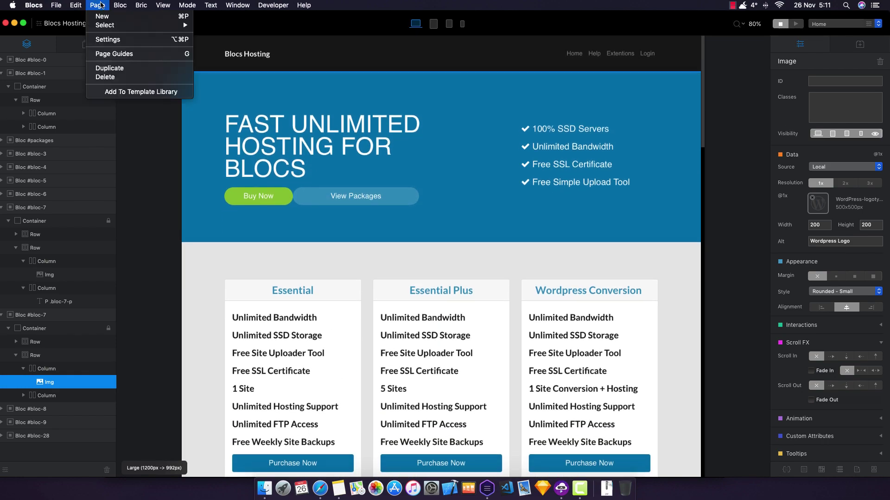
click(108, 40)
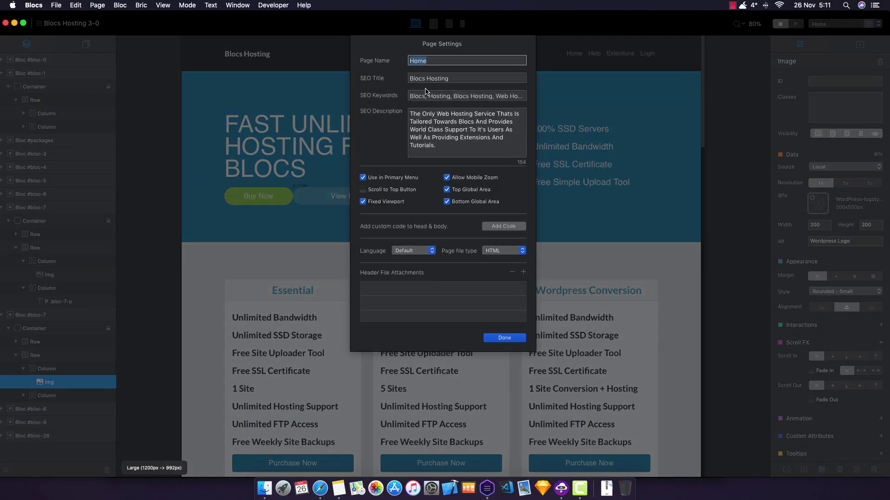
drag(410, 79, 454, 77)
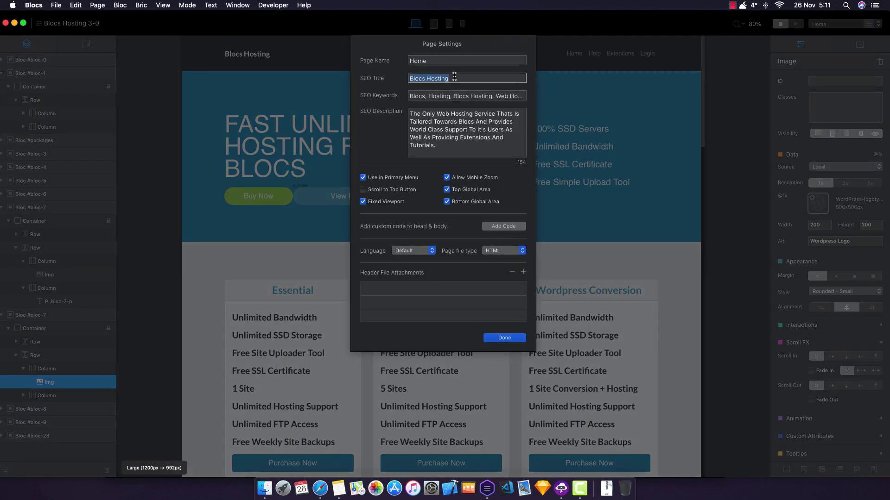
click(449, 78)
click(445, 146)
click(457, 150)
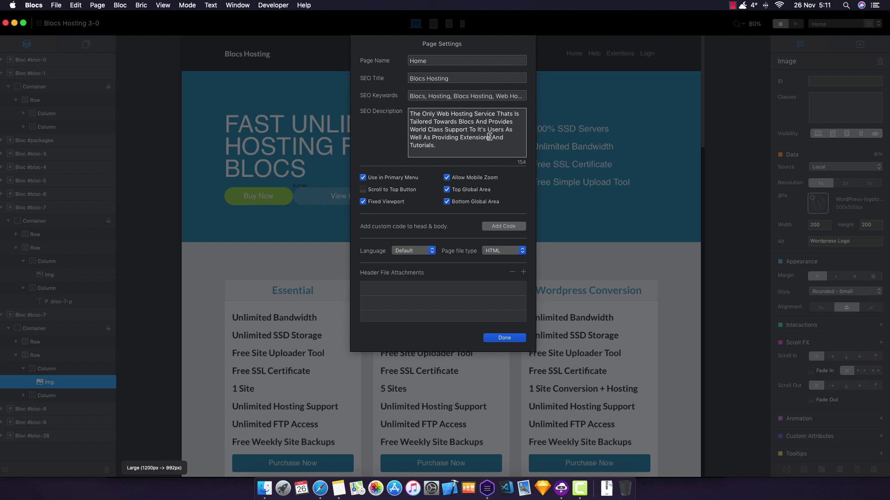
Step: Scroll through the full SEO keywords list, then close the page settings with Done
click(413, 92)
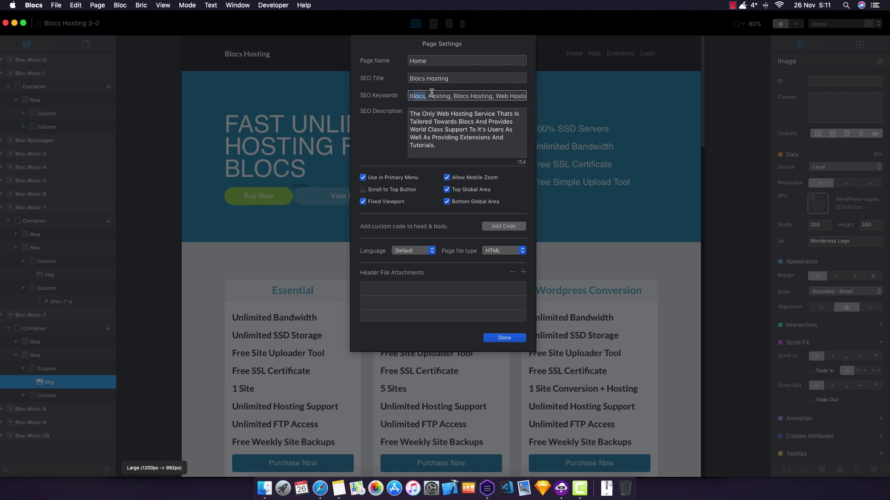
click(516, 96)
drag(516, 96, 410, 96)
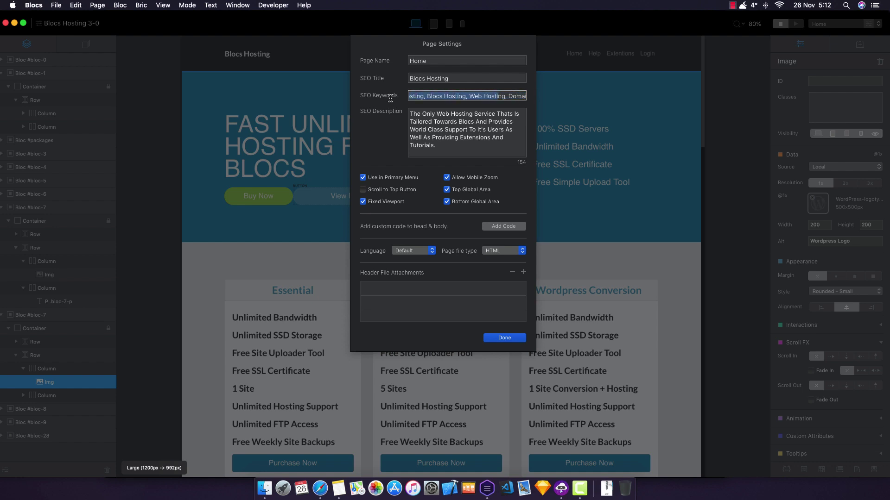
click(473, 94)
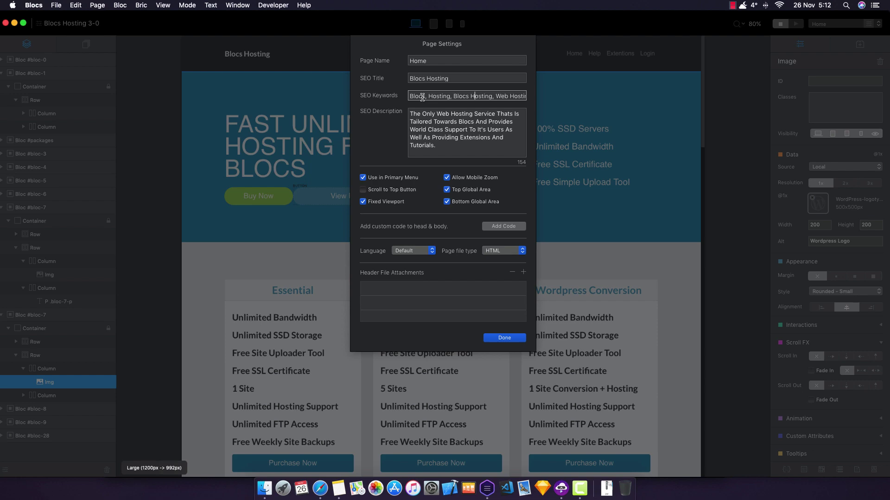
click(504, 338)
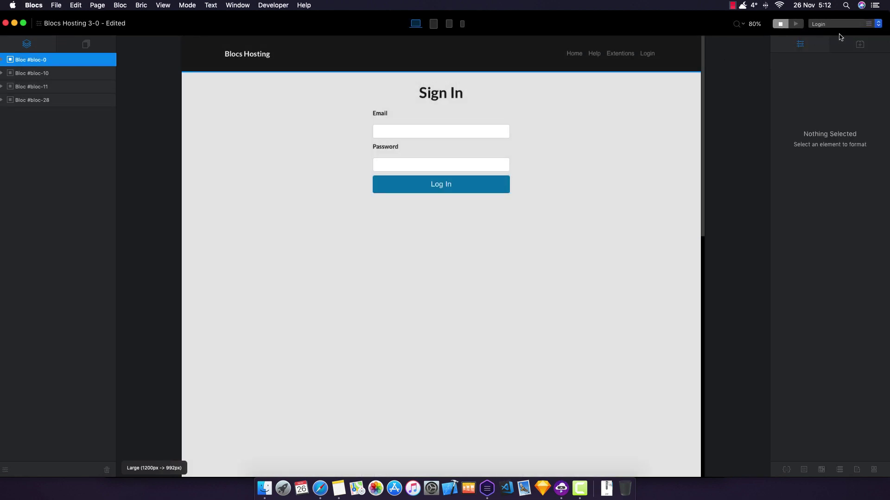
Step: Switch to the Extentions page, open its page settings and review keywords and description
click(837, 24)
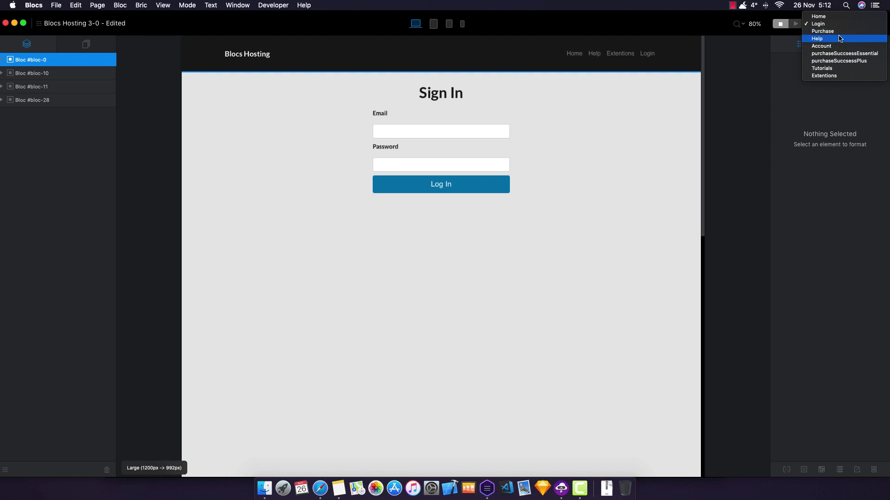
click(844, 76)
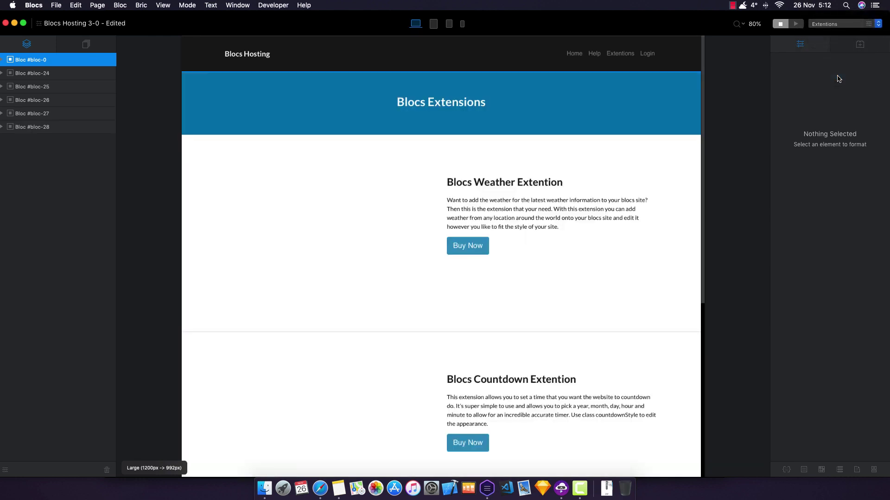
click(123, 3)
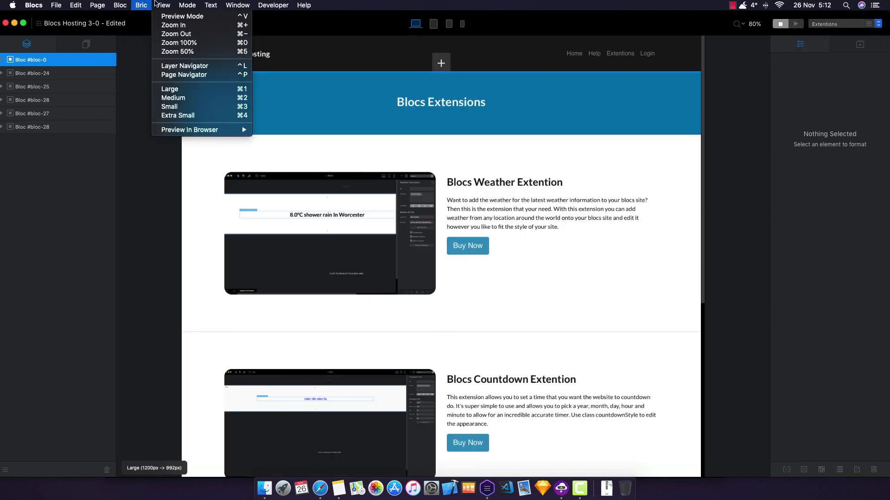
mouse_move(97, 5)
click(107, 40)
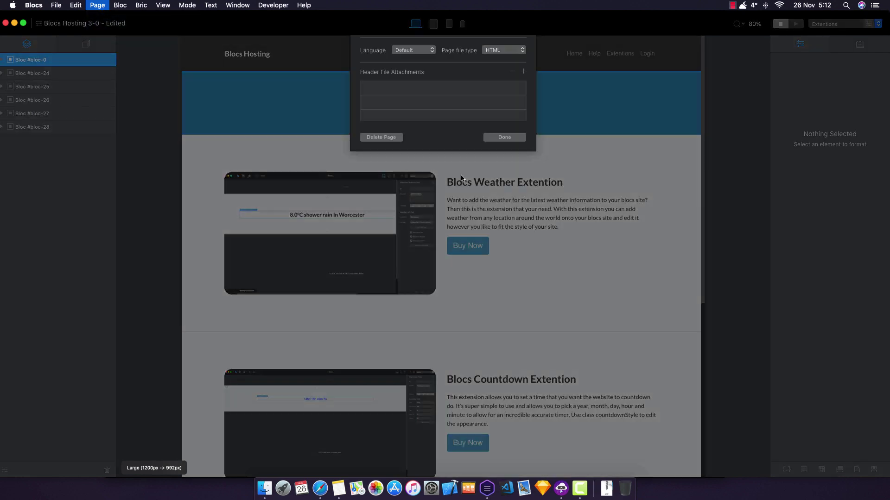
drag(434, 95, 537, 100)
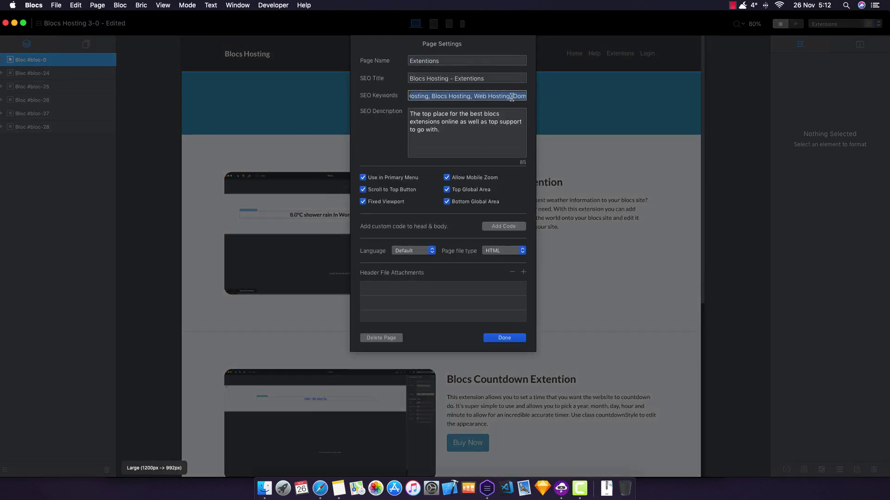
click(481, 116)
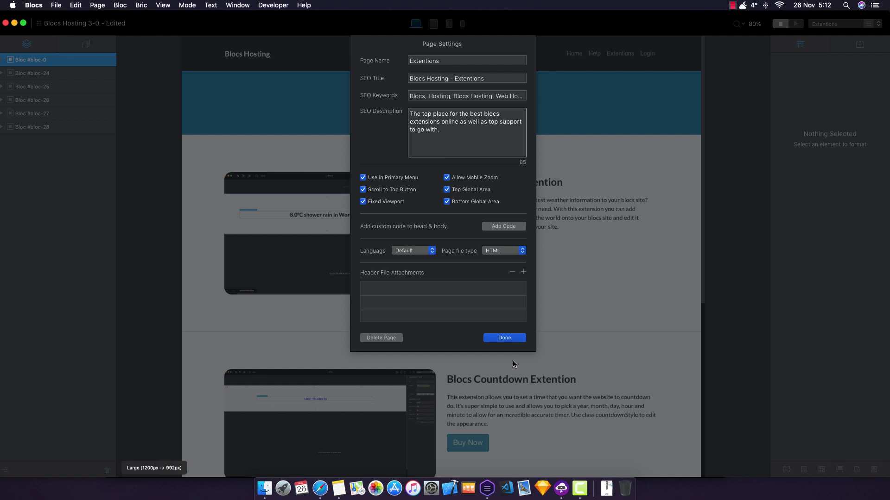
Step: Review the SEO title 'Blocs Hosting - Extentions', close settings, and select the weather screenshot
click(415, 79)
click(449, 79)
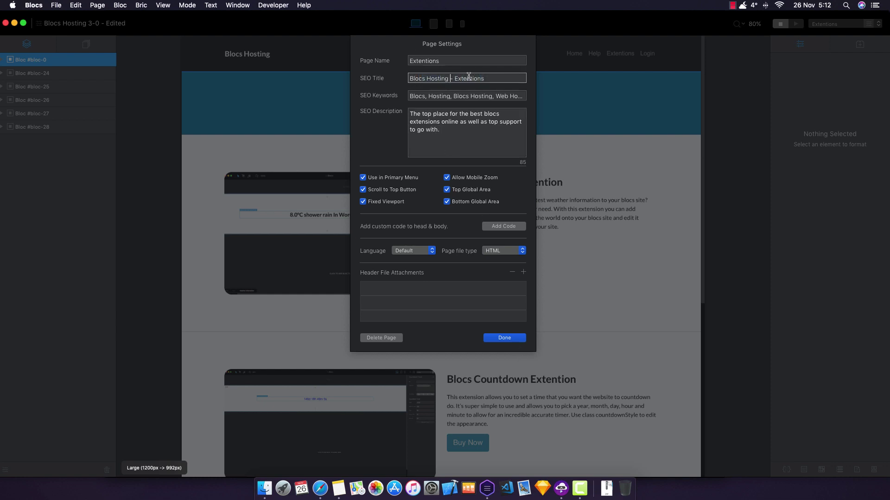
drag(470, 78, 390, 79)
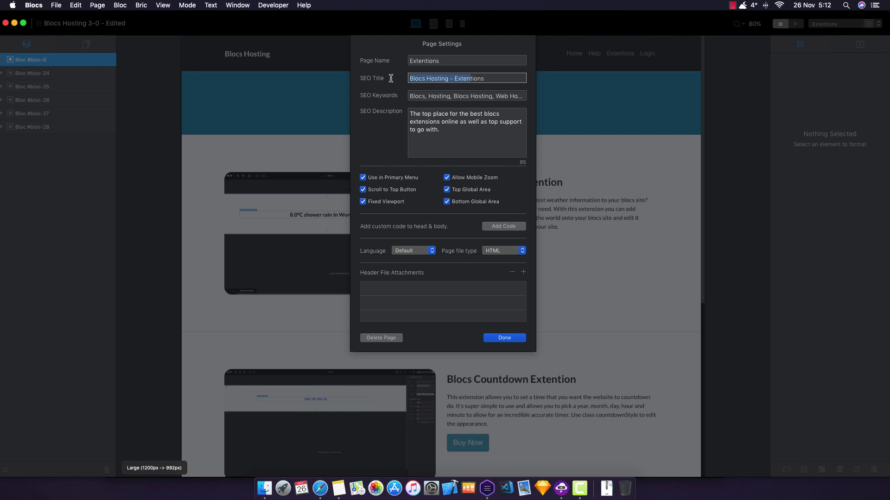
click(449, 79)
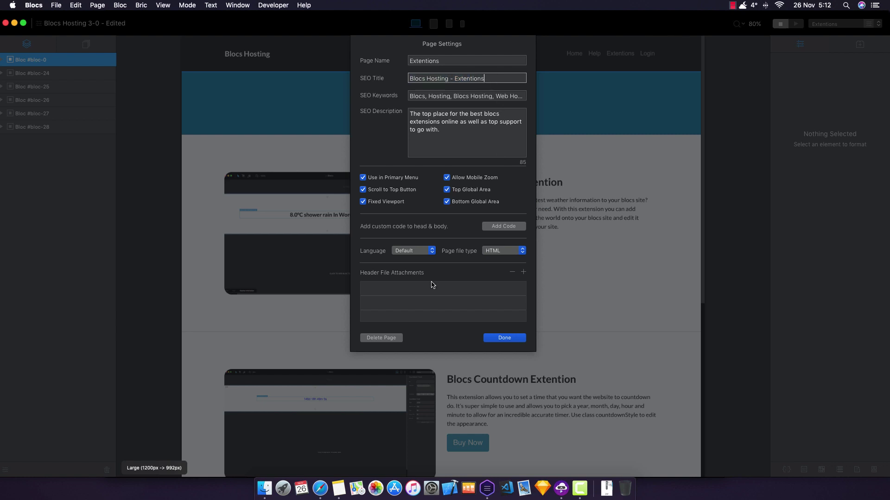
click(499, 336)
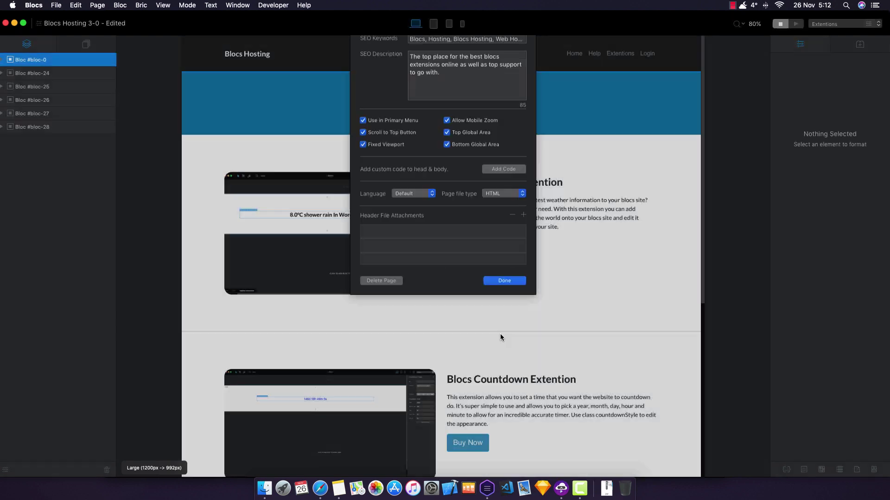
click(403, 246)
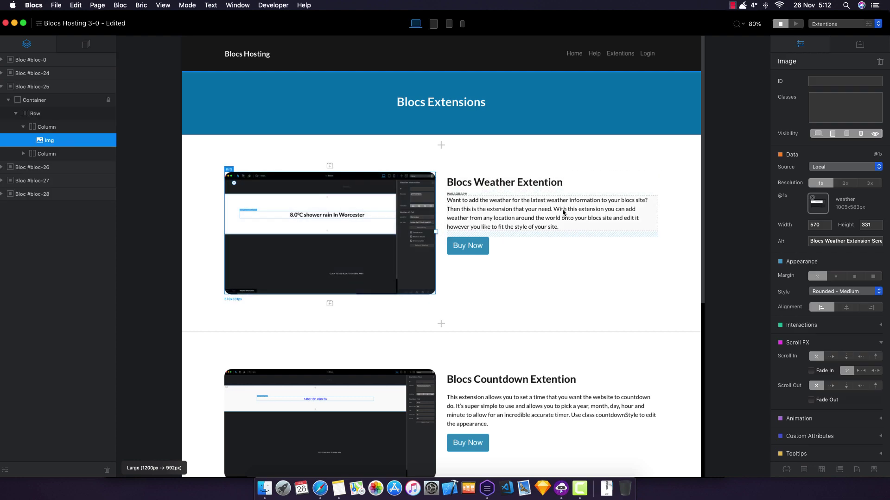
Step: Select the Countdown screenshot to check its alt text, then select the blue header bloc
scroll(530, 224, down, 3)
click(330, 343)
scroll(531, 225, down, 5)
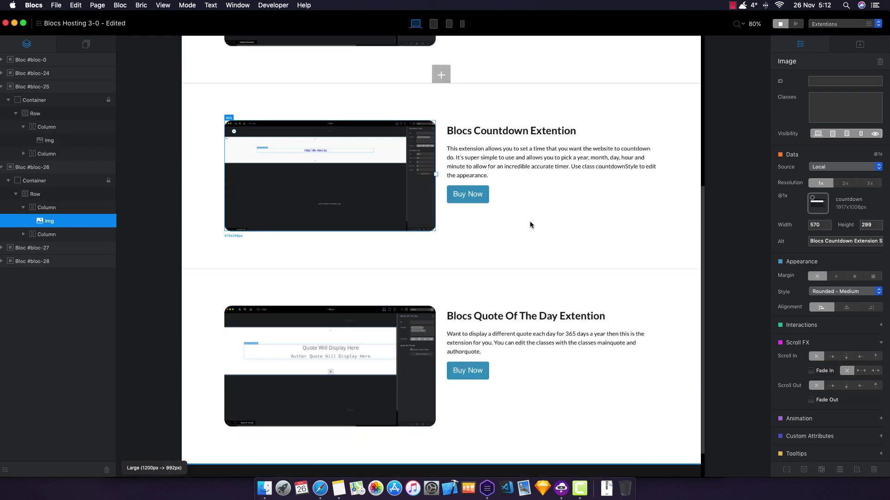
scroll(530, 224, up, 7)
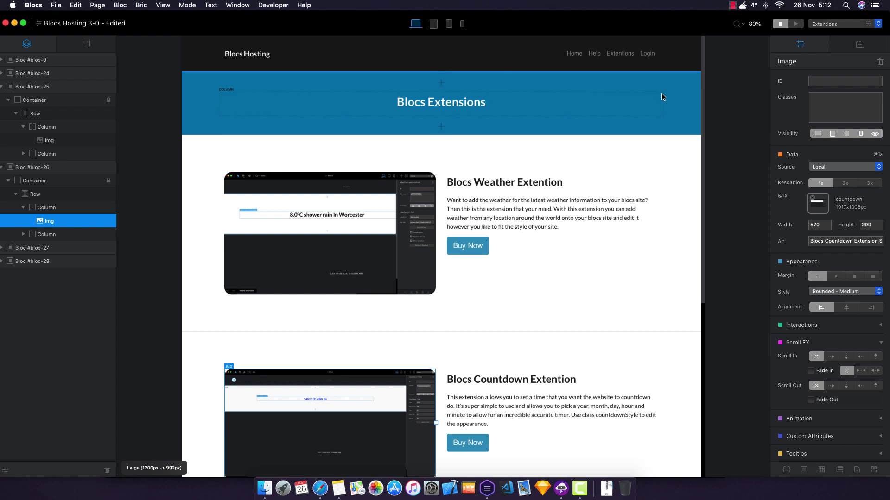
click(684, 110)
click(850, 24)
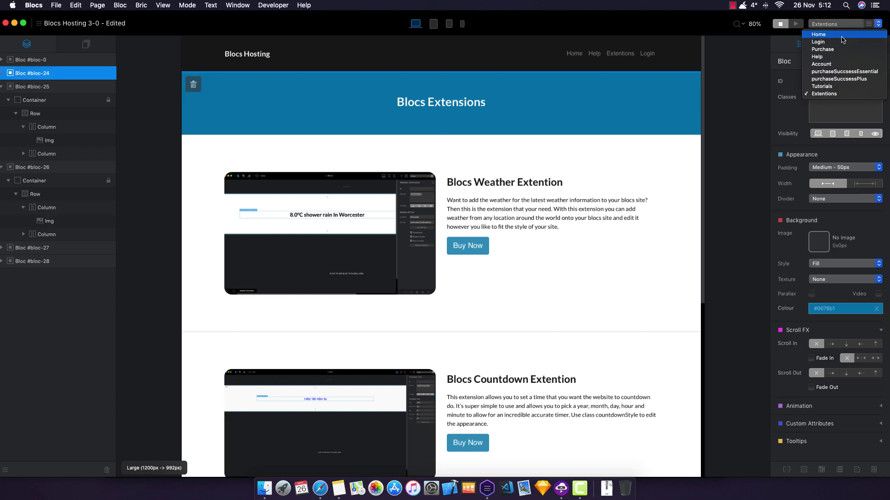
Step: Return to the Home page and select the uploader screenshot to check its alt text
click(843, 38)
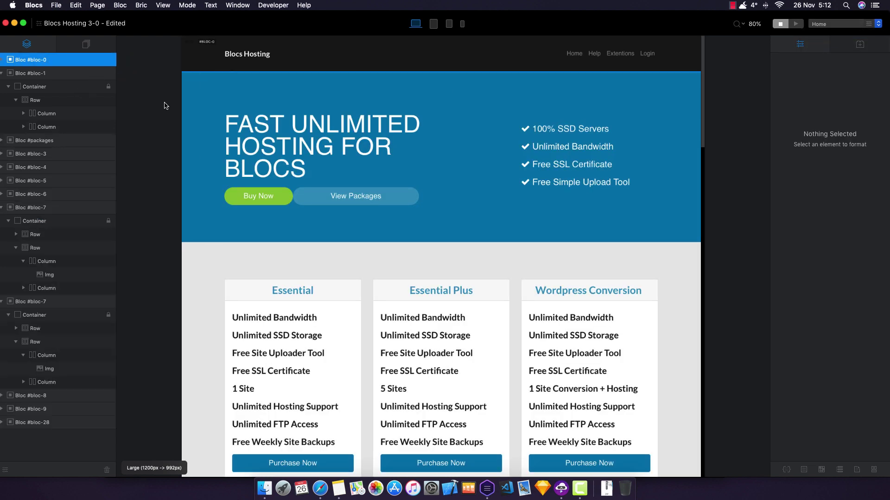
scroll(494, 236, down, 10)
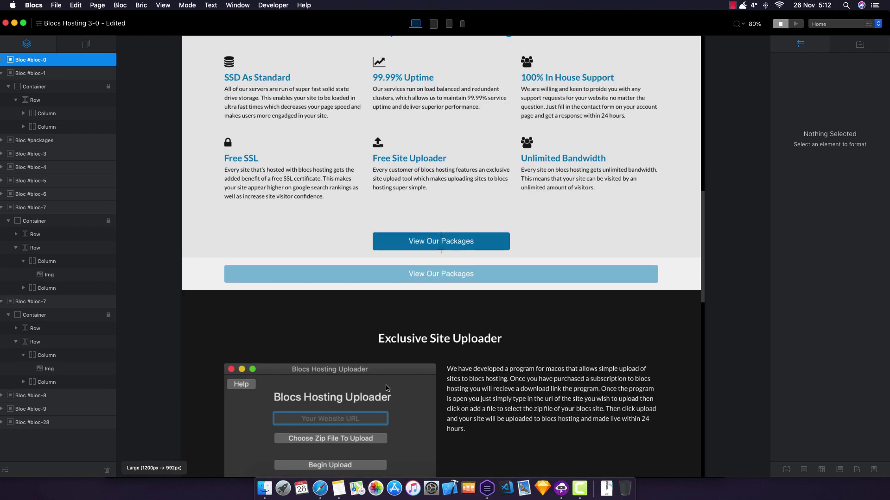
click(387, 389)
scroll(509, 324, down, 2)
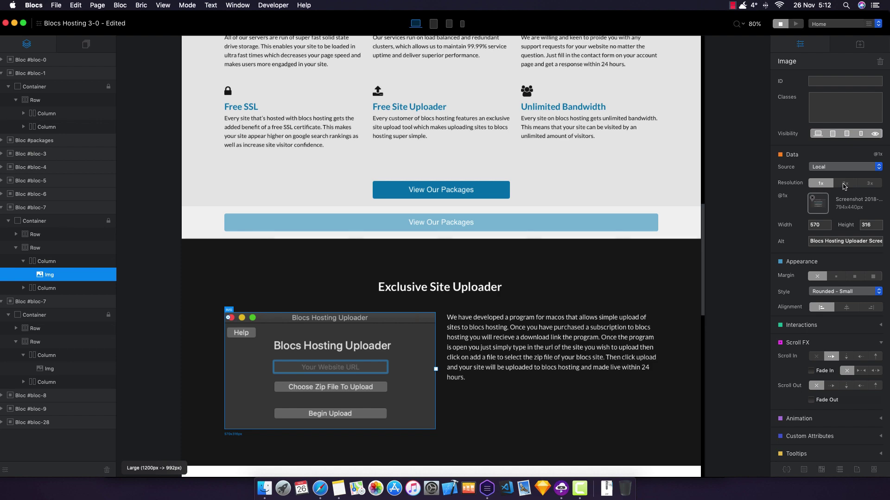
scroll(592, 320, down, 10)
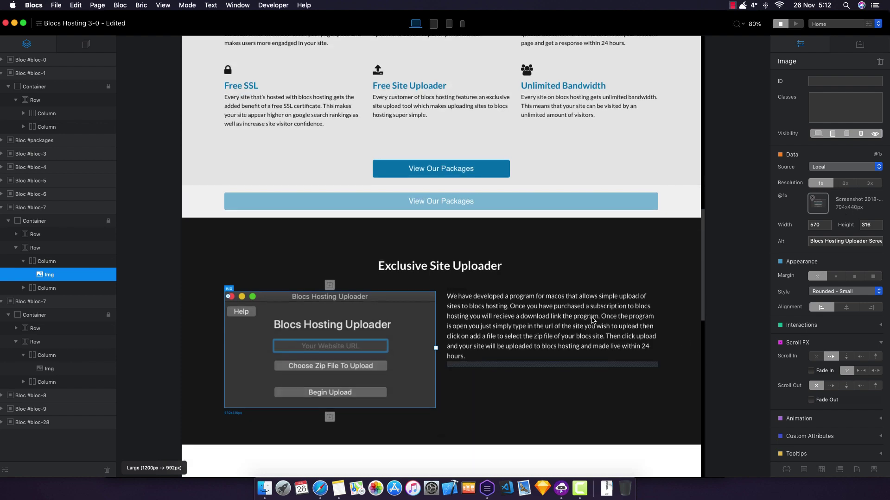
scroll(592, 320, down, 4)
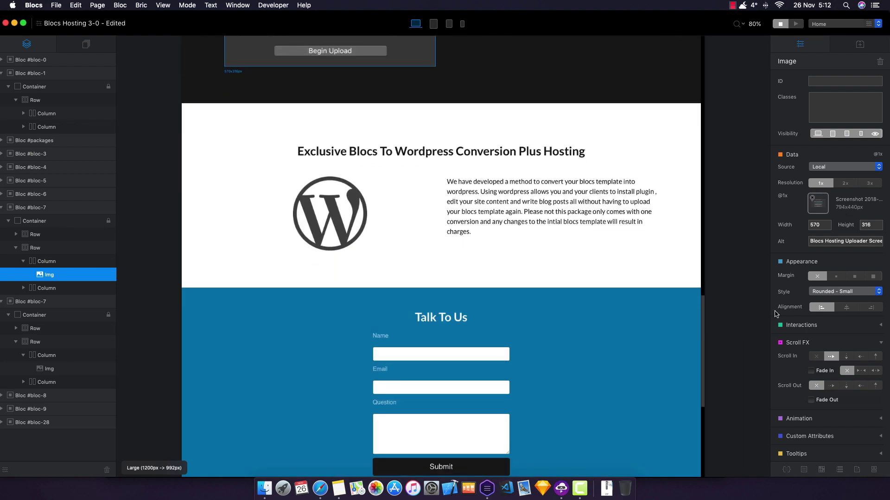
scroll(561, 295, up, 20)
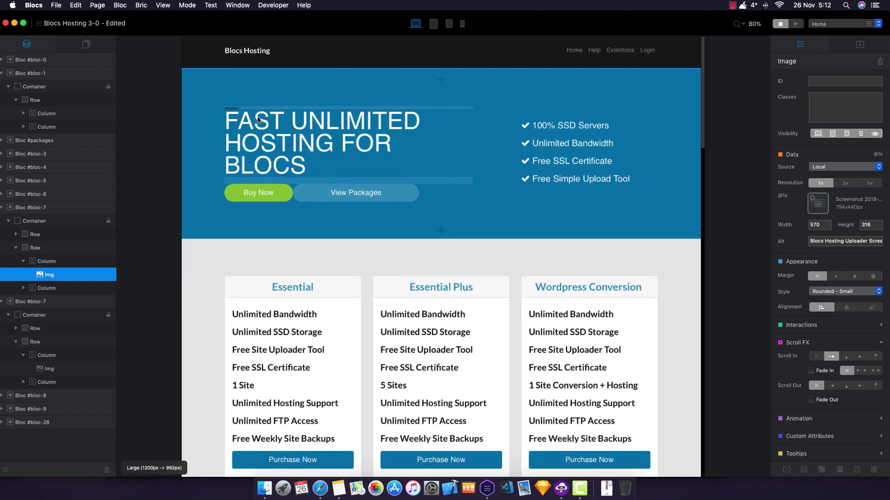
scroll(210, 121, down, 3)
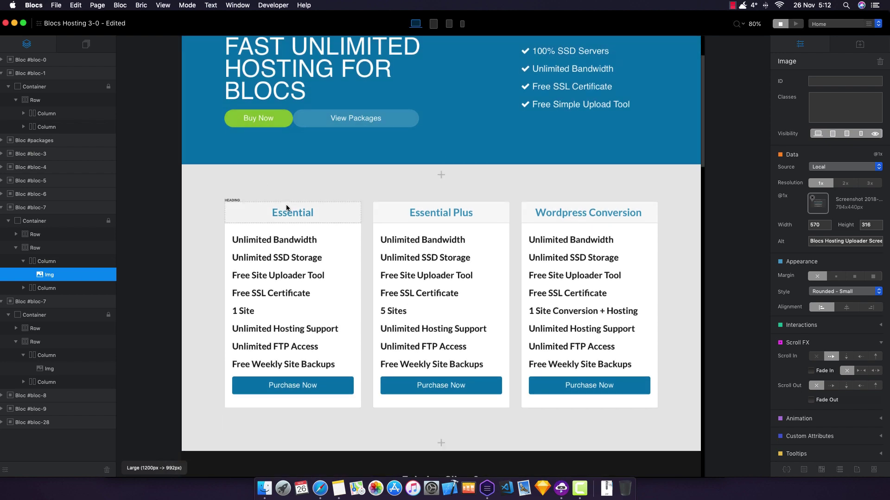
scroll(344, 193, up, 2)
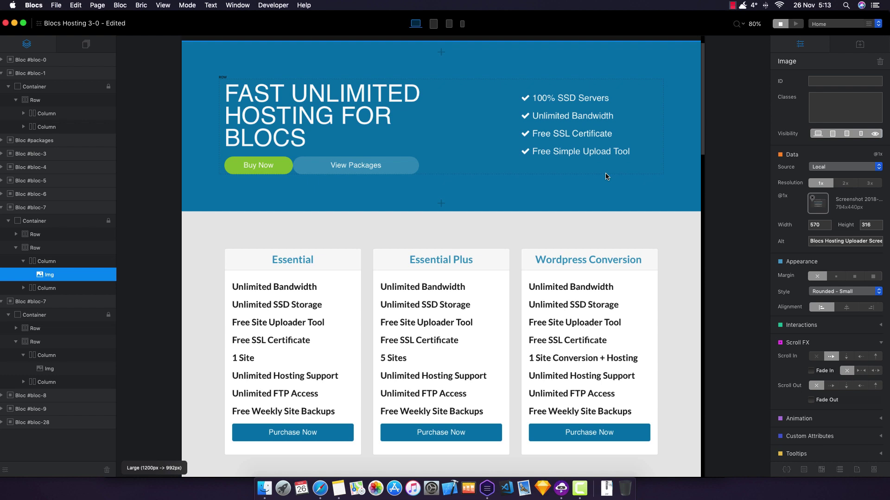
scroll(607, 170, up, 1)
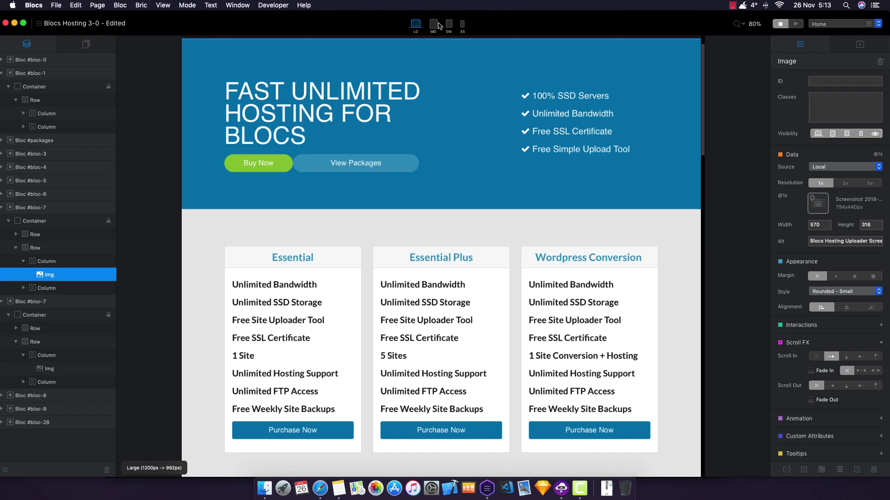
scroll(505, 135, up, 3)
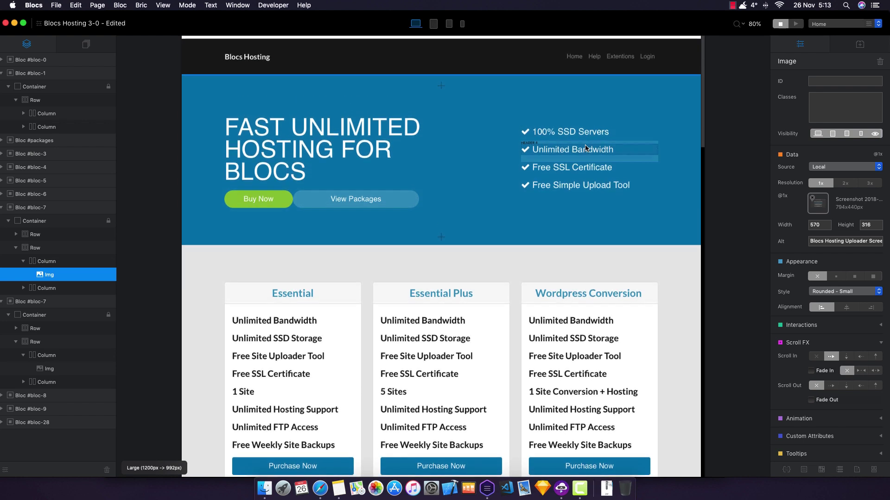